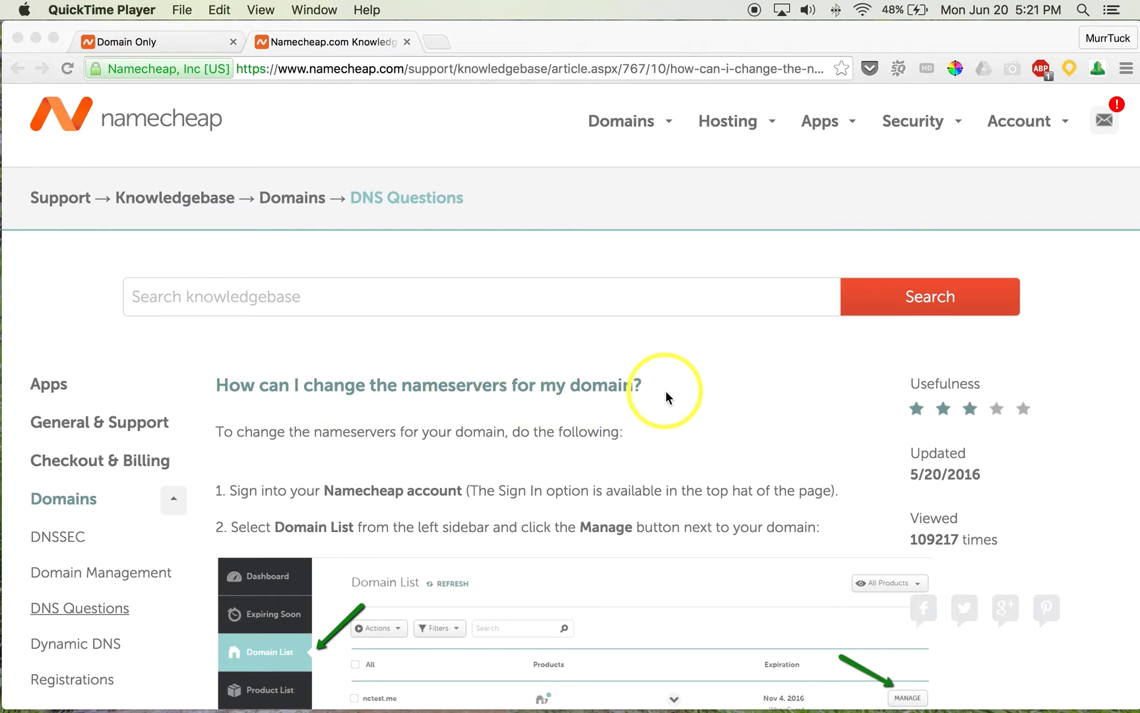
# - Skim the nameserver help article, then return to the Domain List showing dhcamping.com
pyautogui.scroll(-1, 666, 396)
pyautogui.scroll(1, 669, 432)
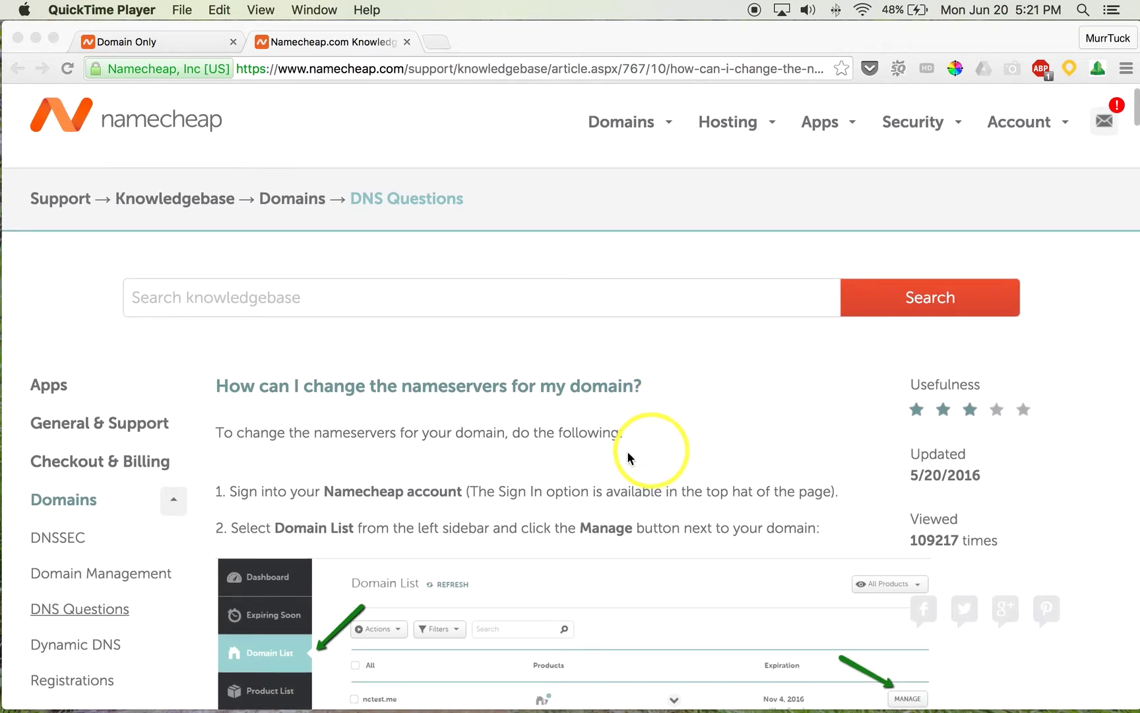
pyautogui.scroll(-3, 397, 464)
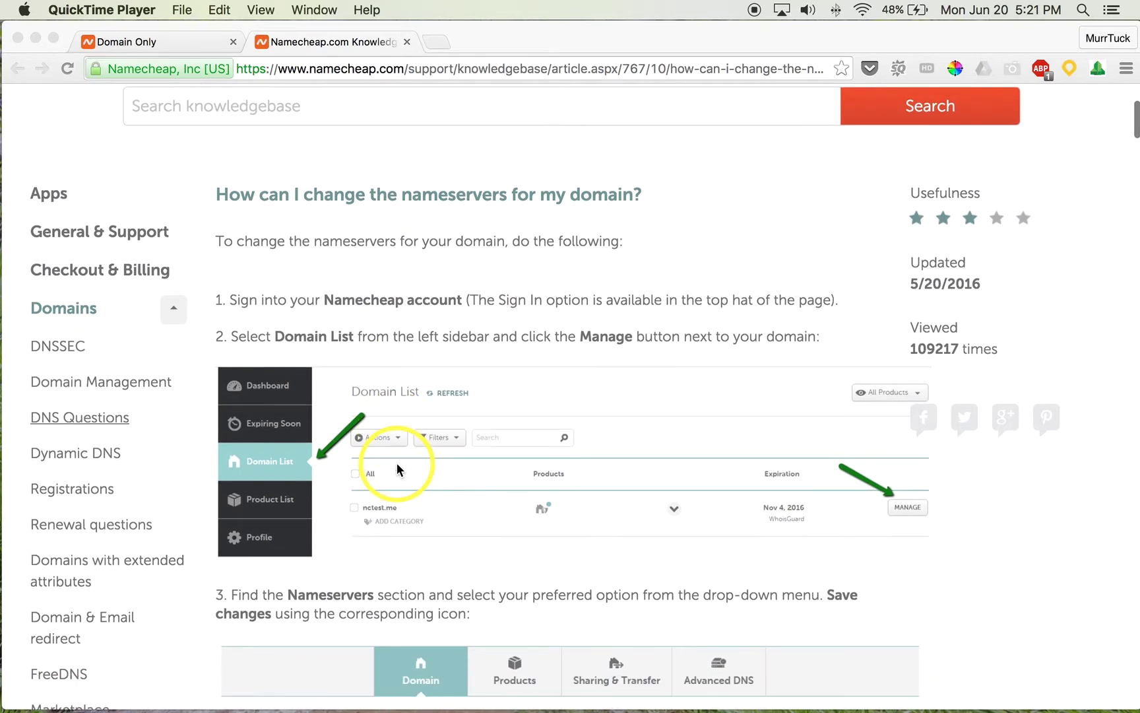
pyautogui.scroll(-3, 396, 463)
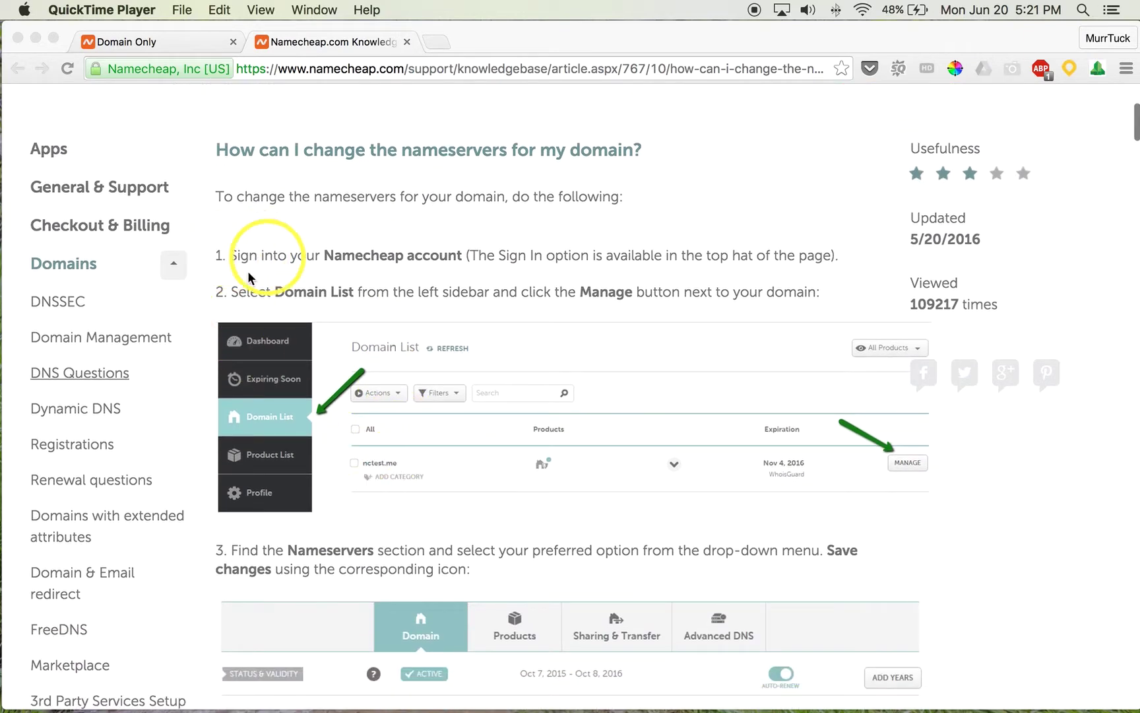
pyautogui.scroll(-3, 348, 392)
pyautogui.scroll(-3, 348, 391)
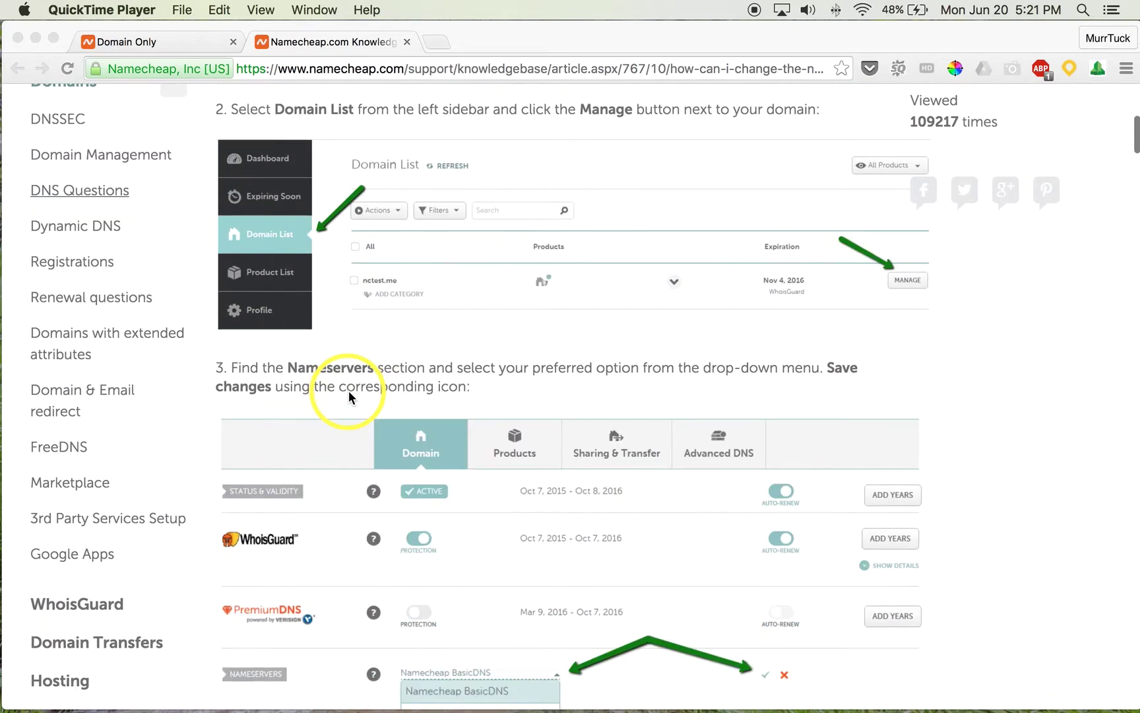
pyautogui.scroll(-2, 349, 392)
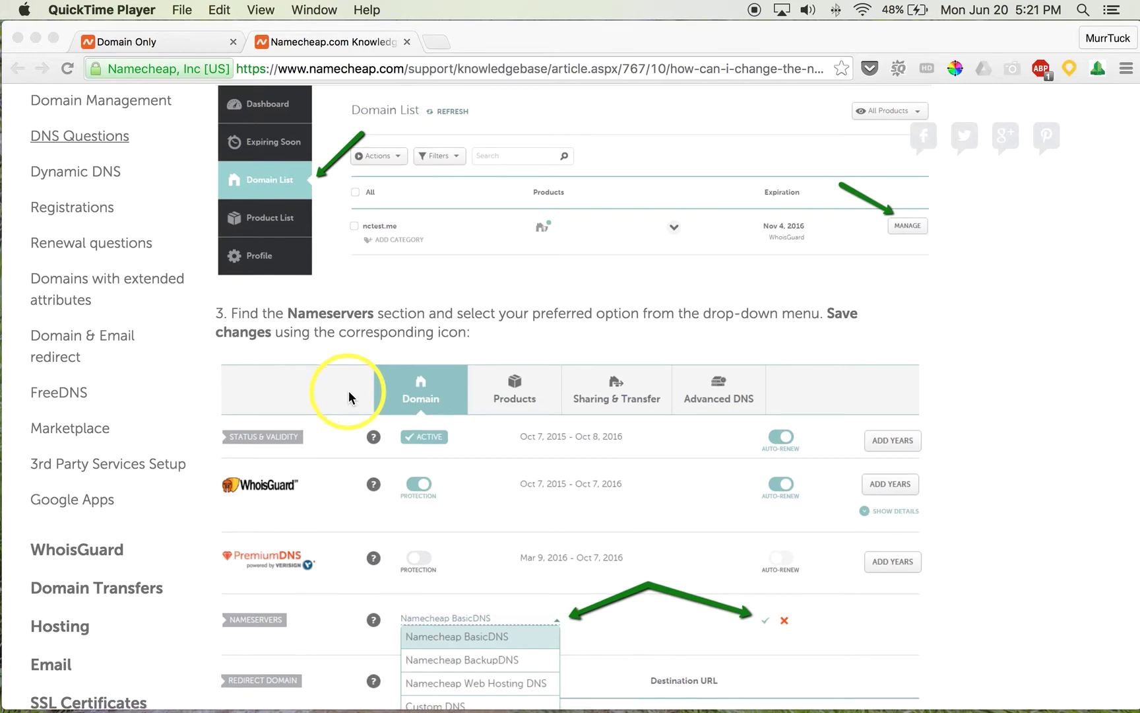
pyautogui.scroll(5, 348, 392)
pyautogui.scroll(3, 349, 391)
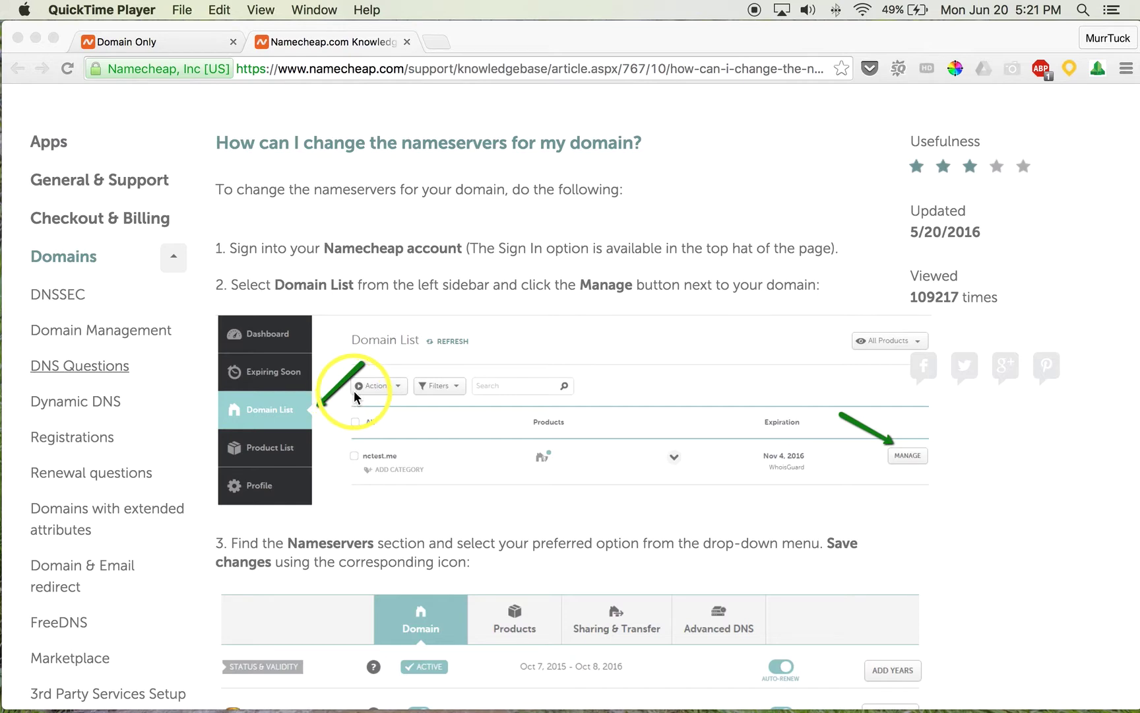
pyautogui.scroll(2, 354, 390)
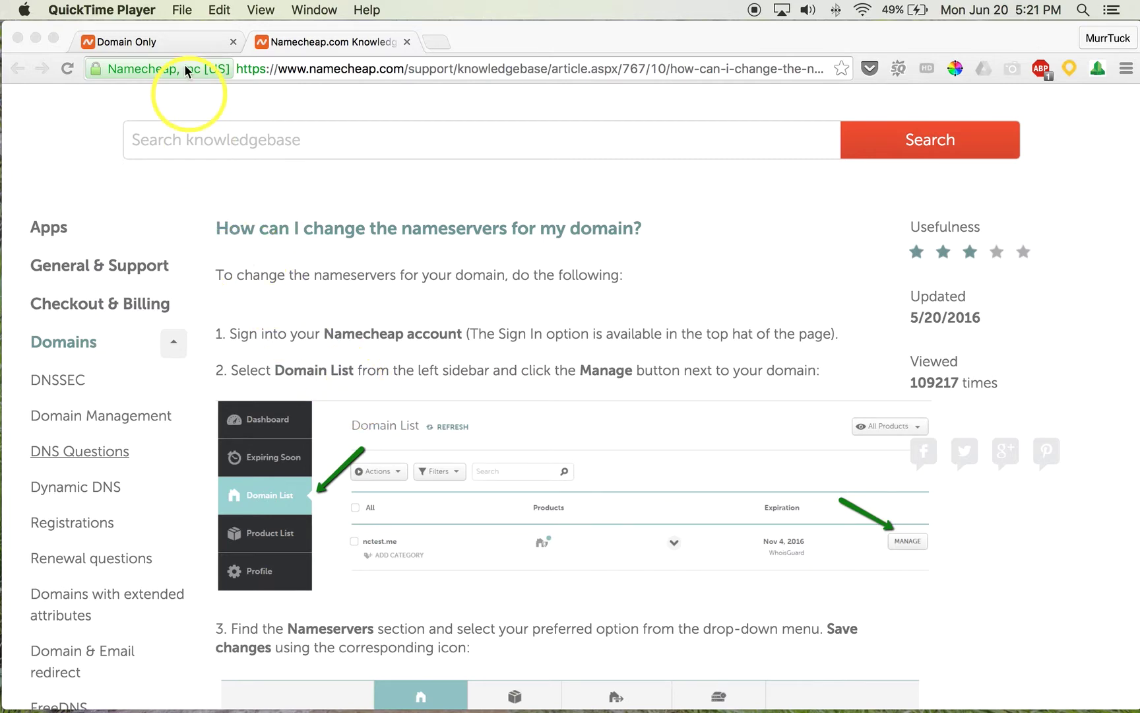
pyautogui.click(179, 44)
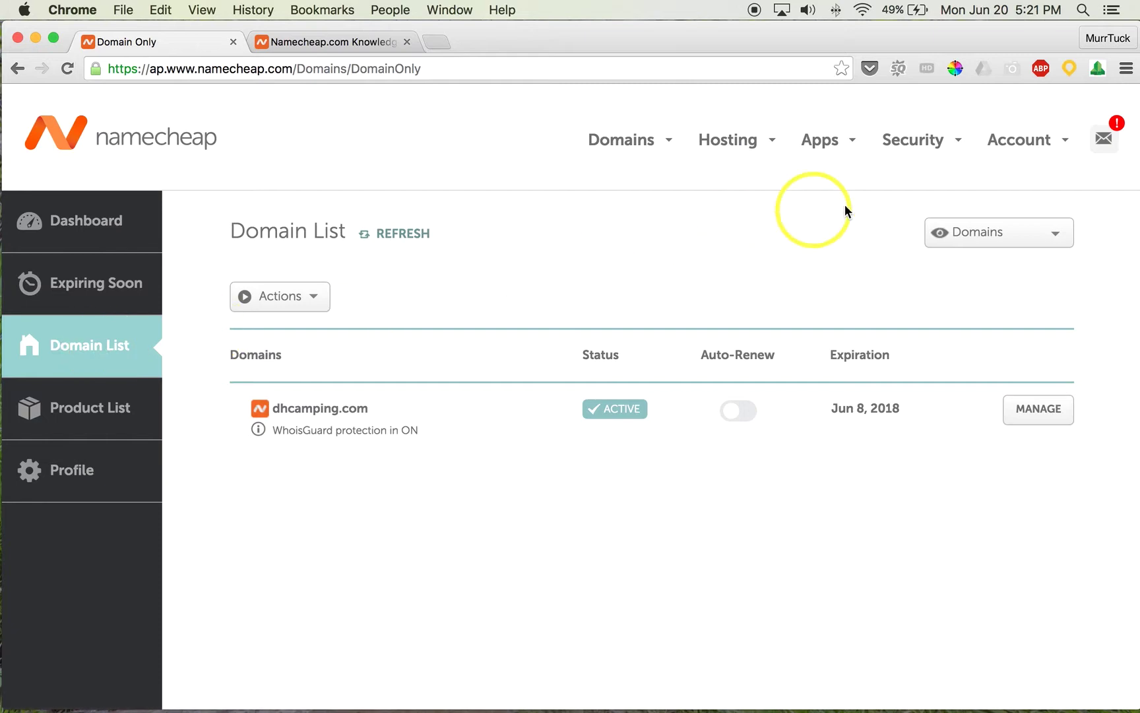
pyautogui.moveTo(1064, 150)
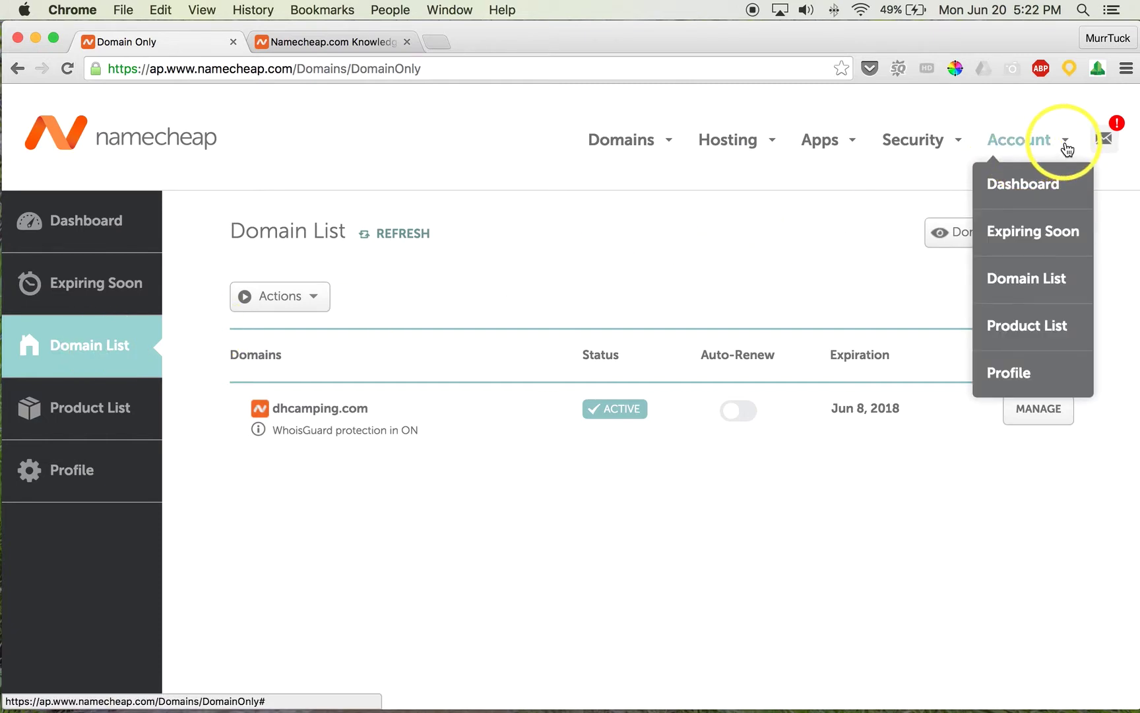
pyautogui.click(1043, 285)
pyautogui.click(1043, 285)
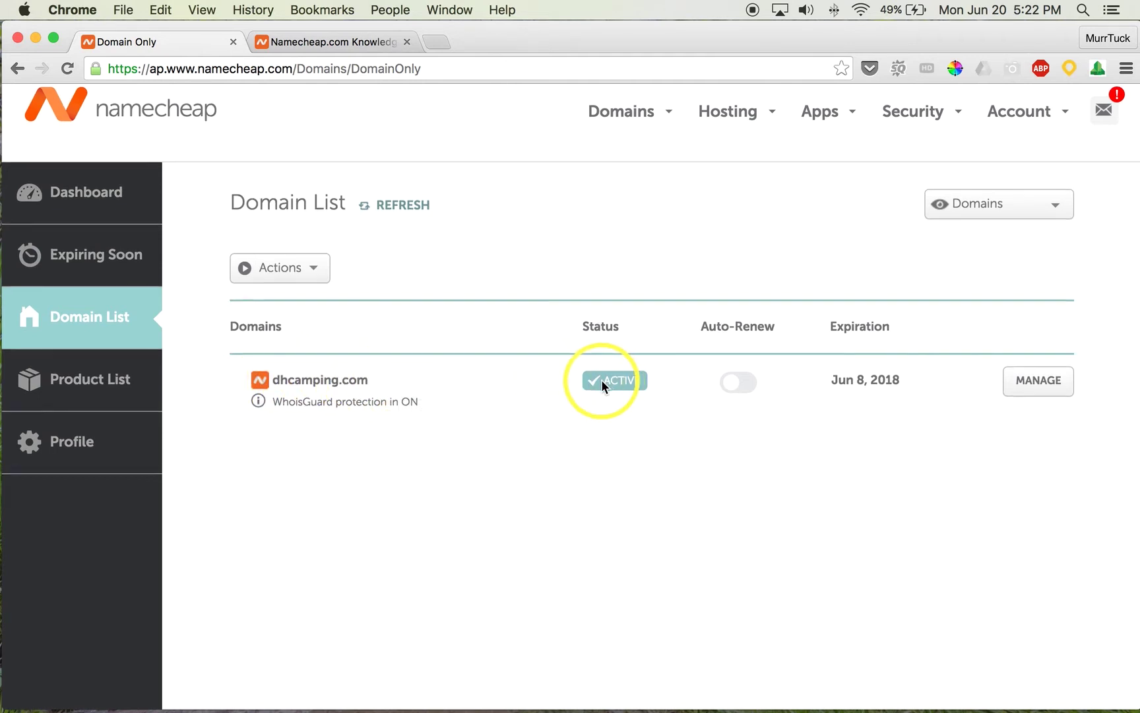
pyautogui.scroll(-1, 603, 379)
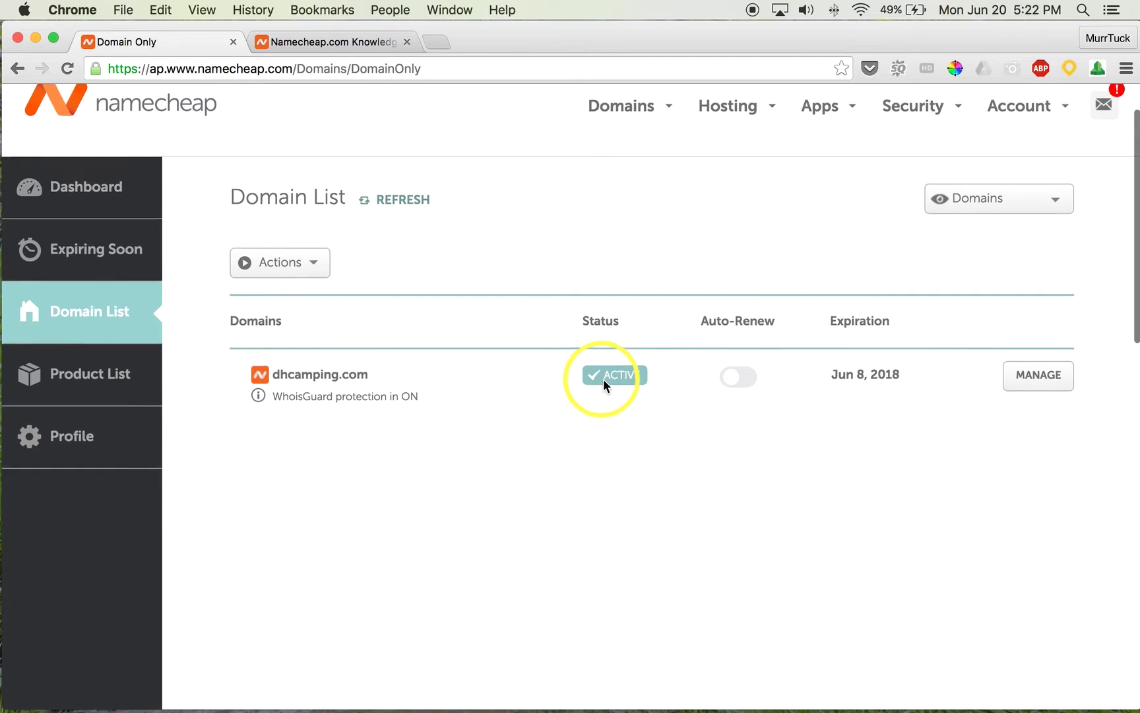
pyautogui.click(1027, 391)
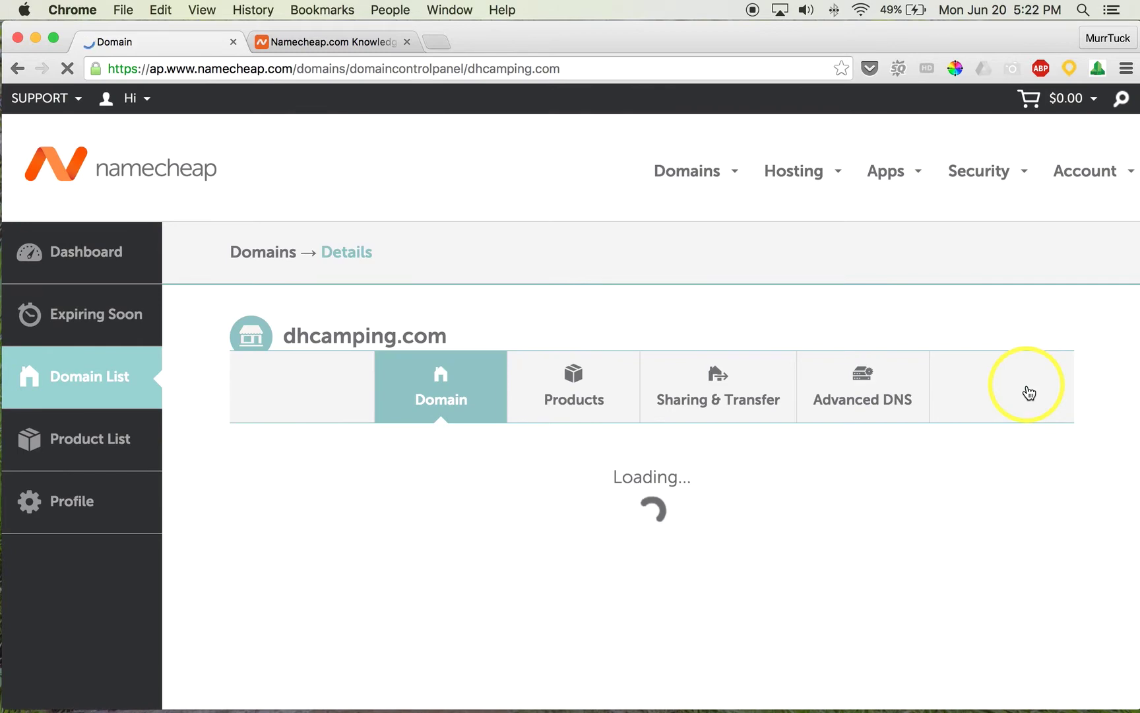
# - Scroll dhcamping.com's Domain page down to the Nameservers section and expand its options
pyautogui.scroll(-2, 1029, 393)
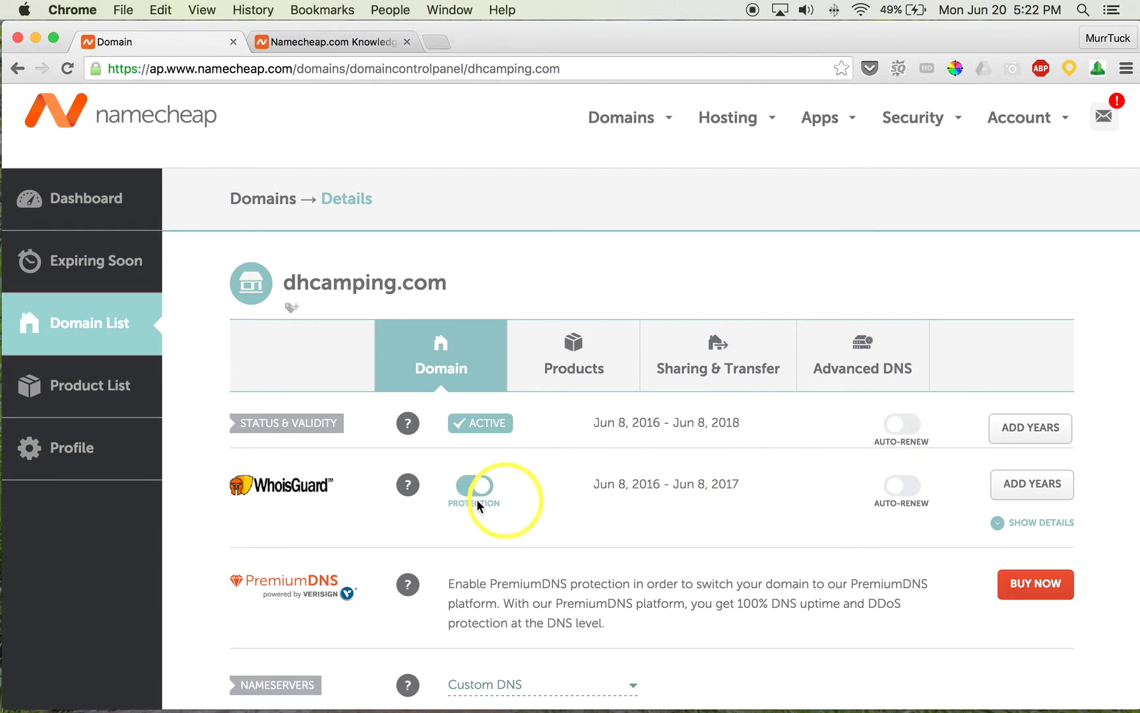
pyautogui.moveTo(462, 495)
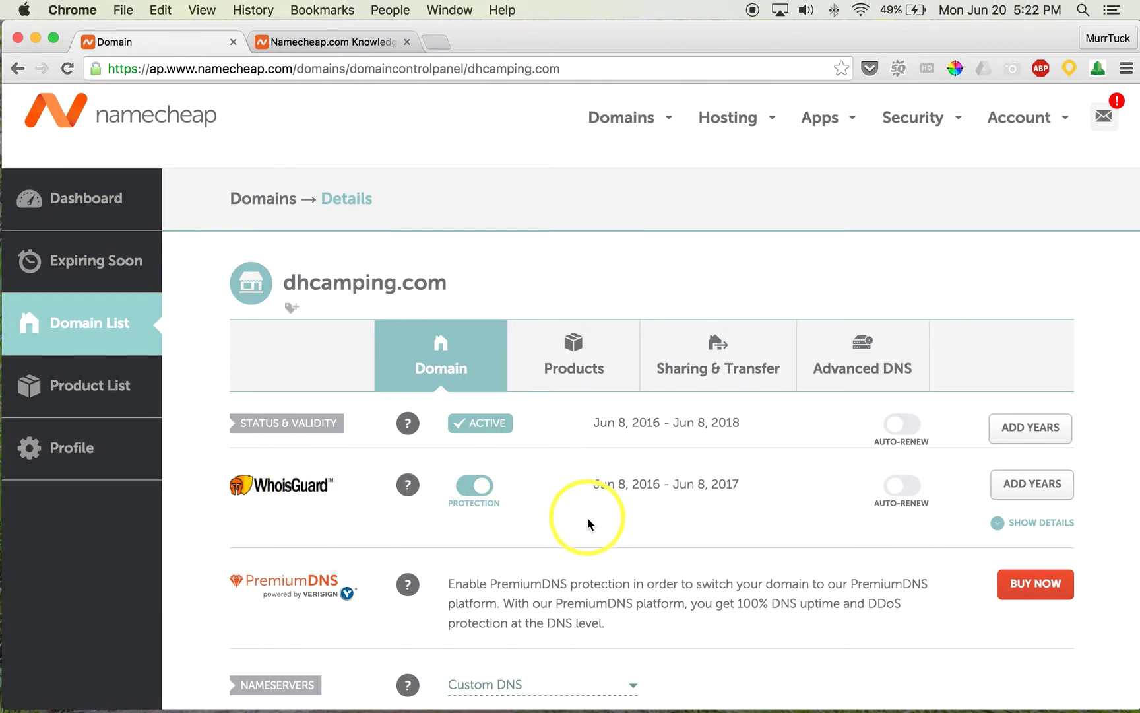
pyautogui.scroll(-3, 587, 516)
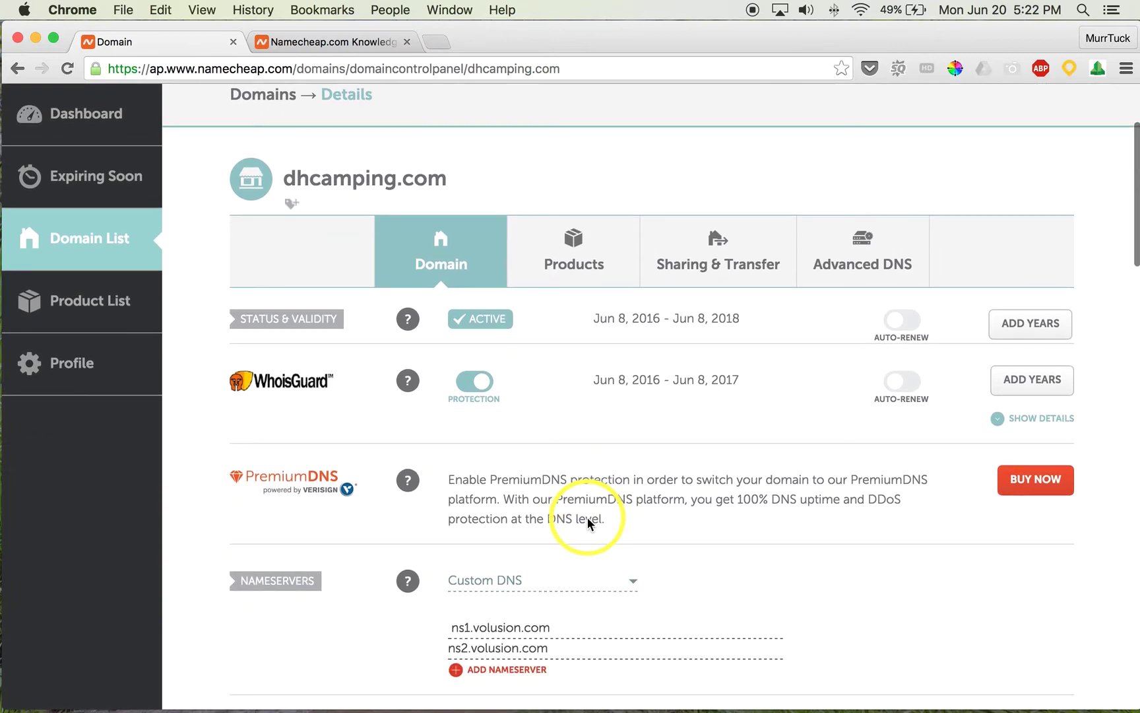
pyautogui.scroll(-3, 588, 517)
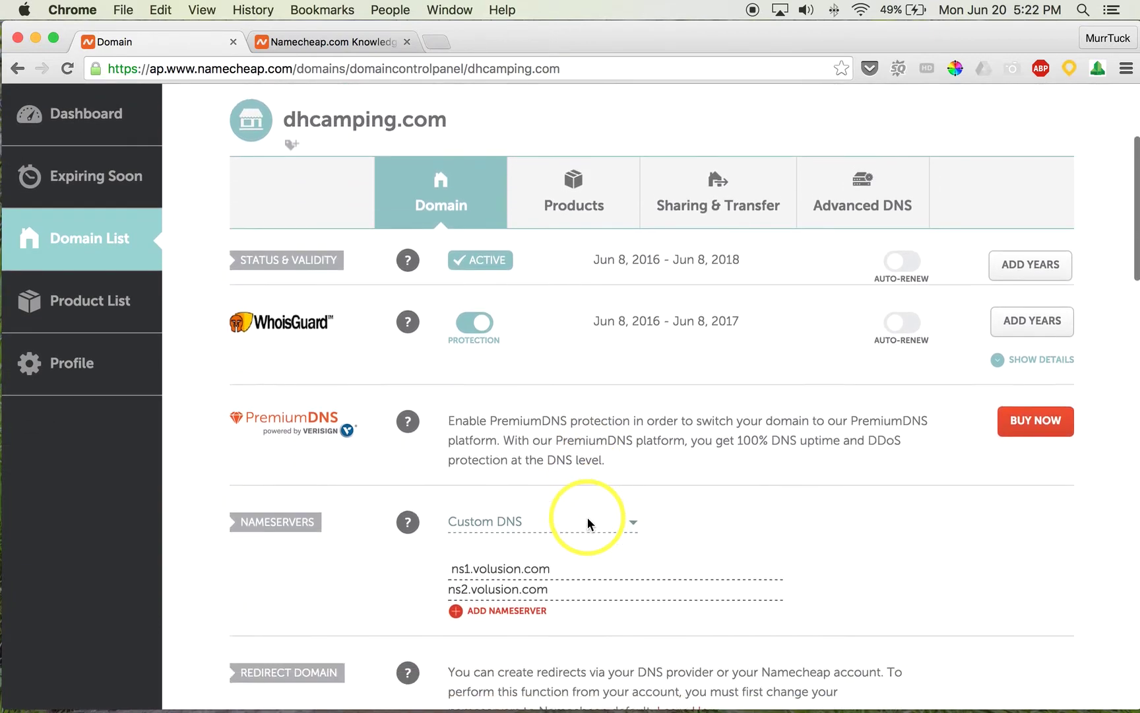
pyautogui.scroll(-1, 588, 518)
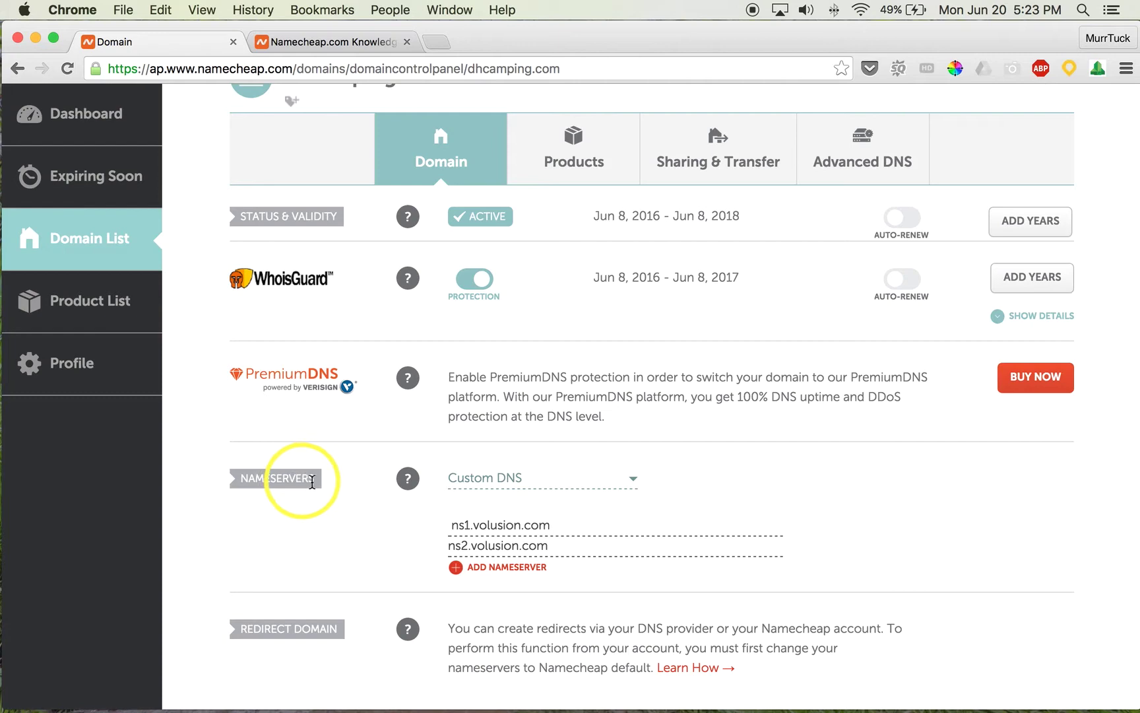
pyautogui.click(633, 481)
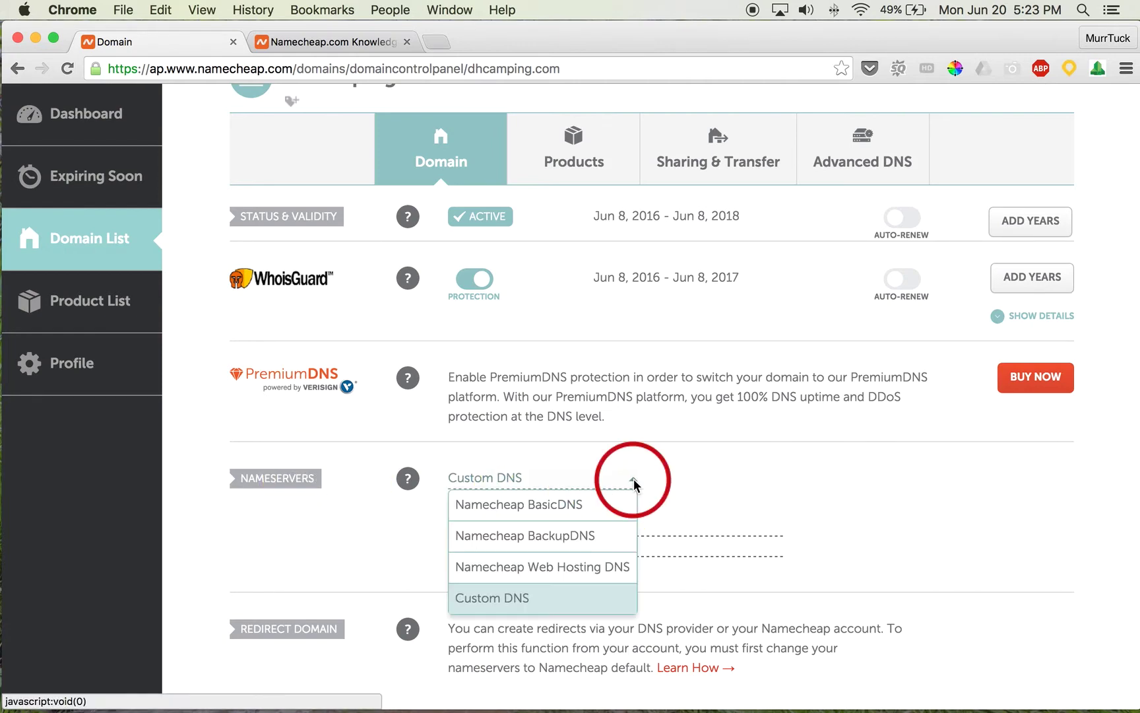
# - Switch the nameservers to Namecheap BasicDNS, then back to Custom DNS with the volusion entries
pyautogui.click(601, 507)
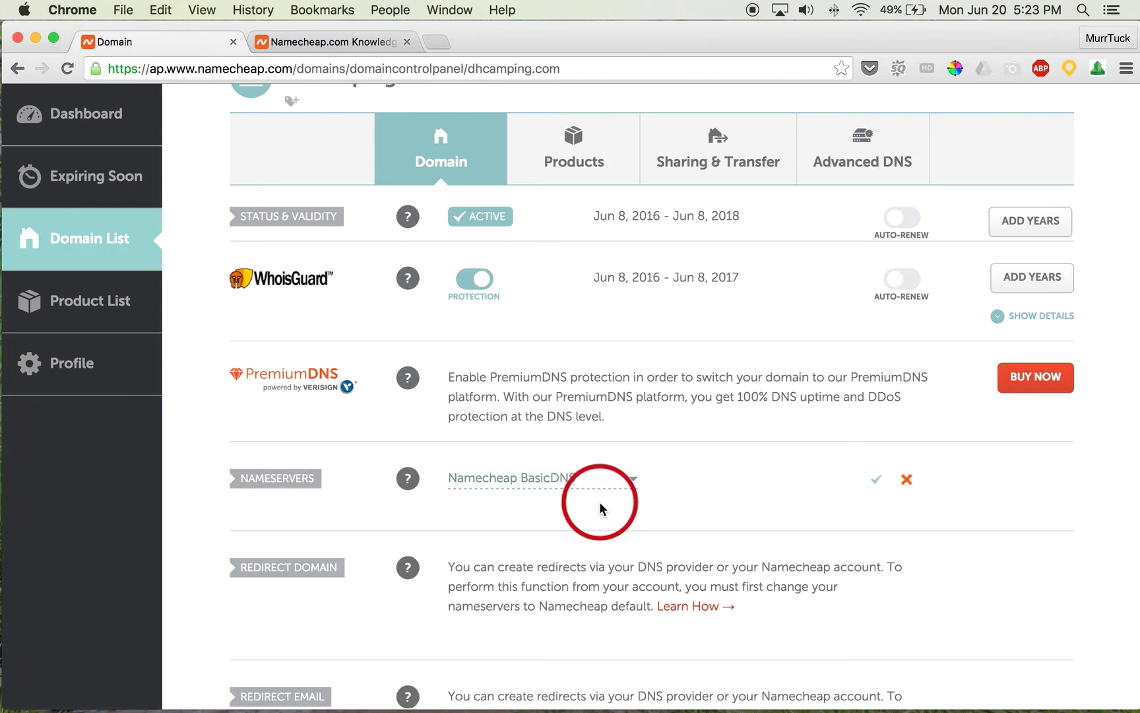
pyautogui.click(634, 482)
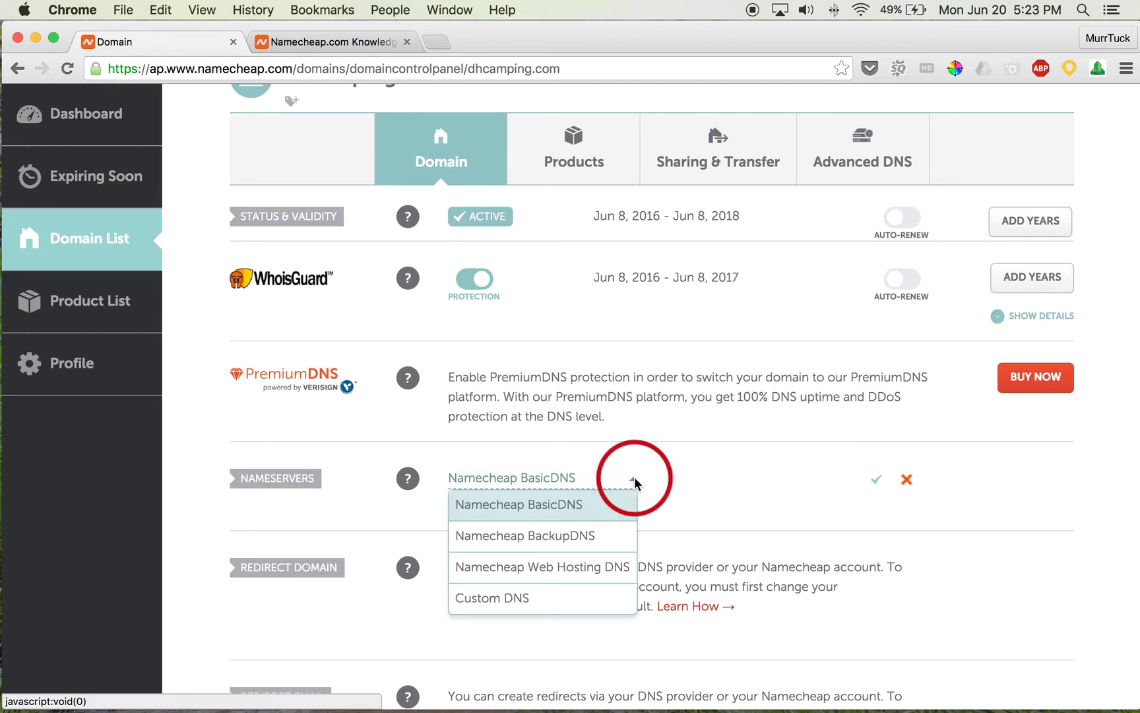
pyautogui.click(601, 599)
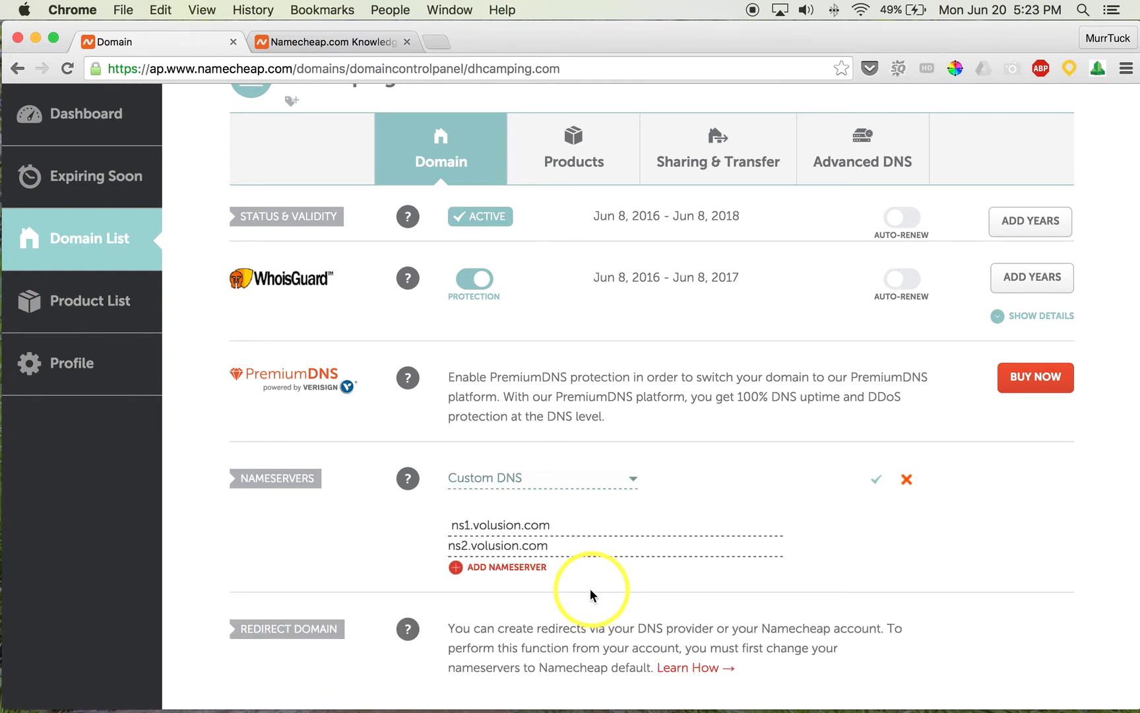
# - Add empty Nameserver 3 and Nameserver 4 slots and place the cursor in the third one
pyautogui.click(514, 569)
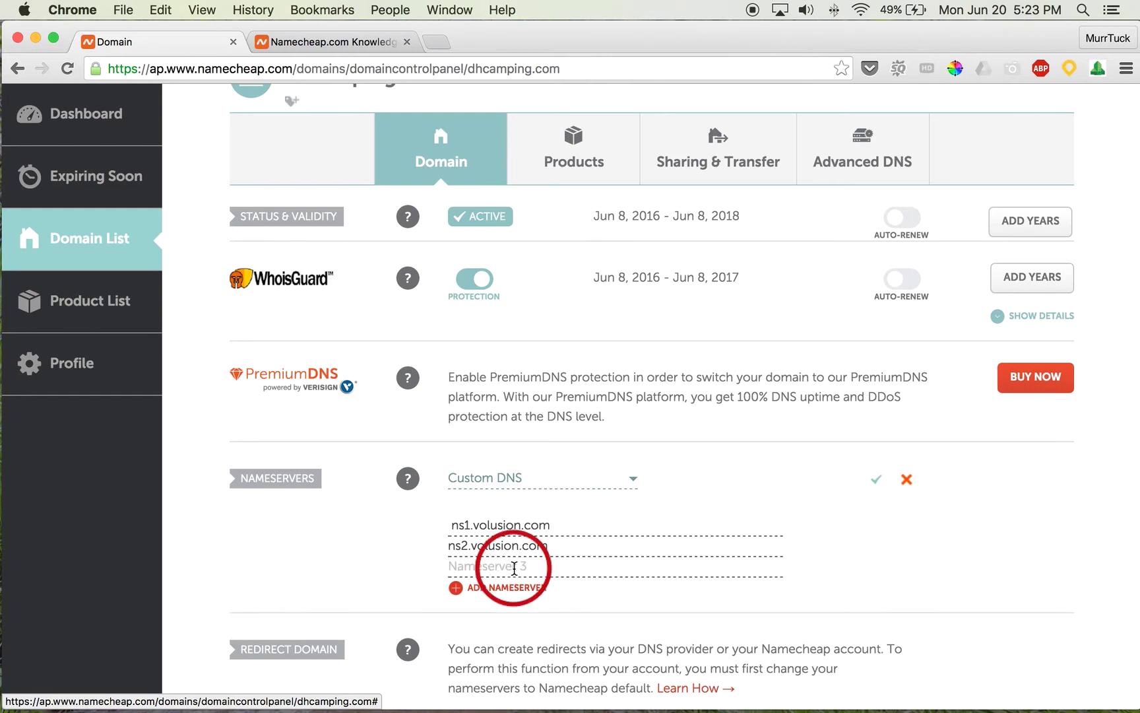
pyautogui.click(515, 586)
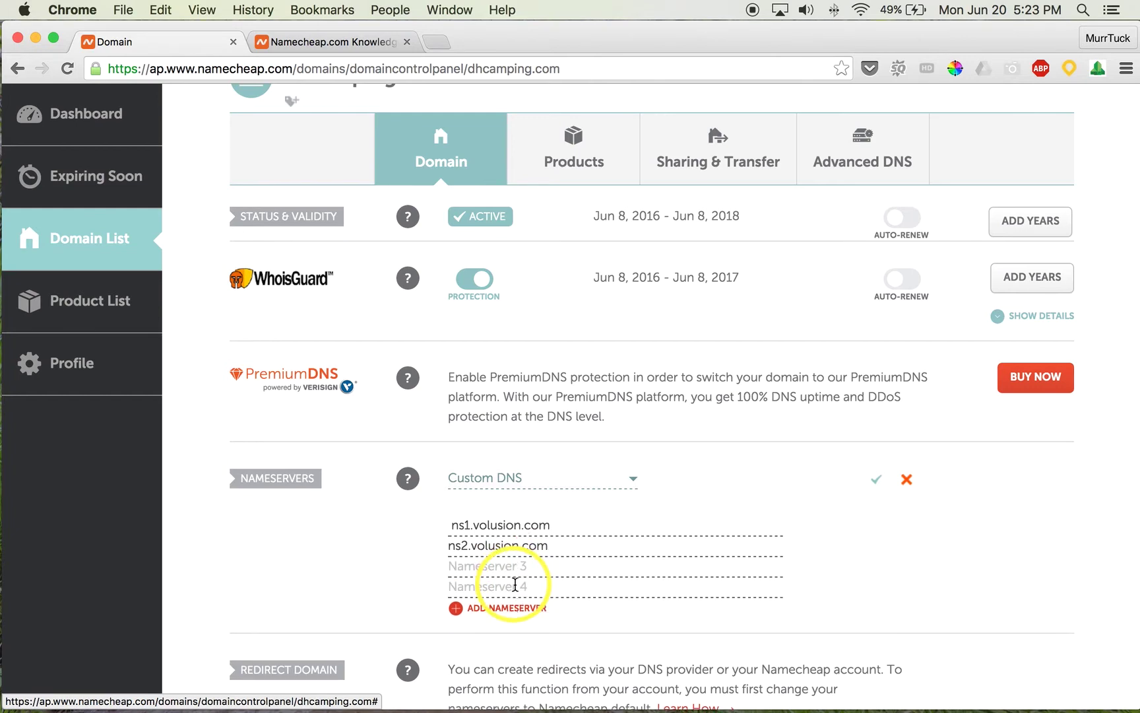
pyautogui.click(466, 554)
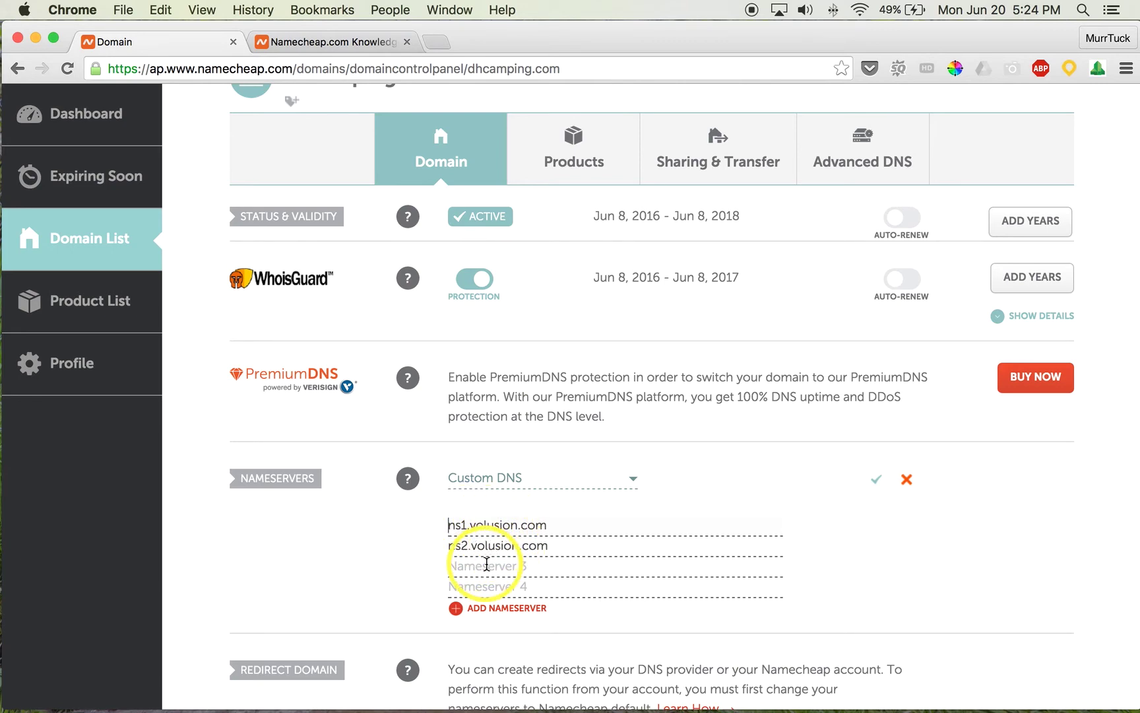
pyautogui.click(521, 566)
# - Enter ns3.volusion.com and ns4.voulsion.com as the third and fourth nameservers
pyautogui.write('n')
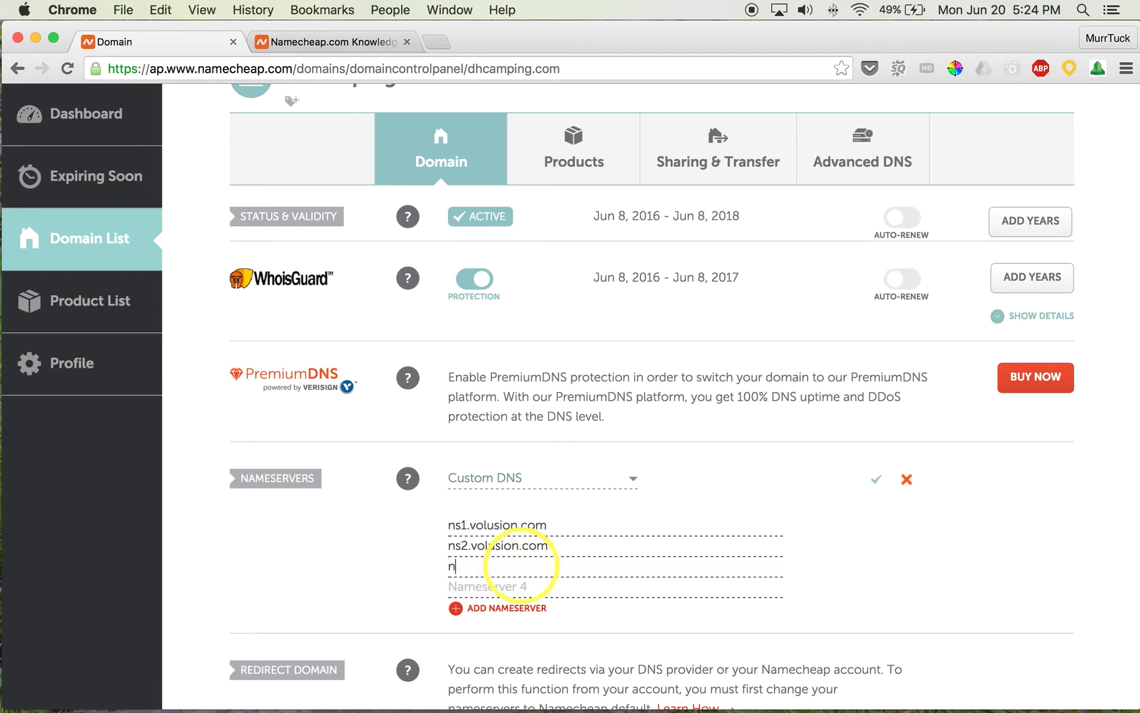
pyautogui.write('s3.volusion.com')
pyautogui.click(528, 587)
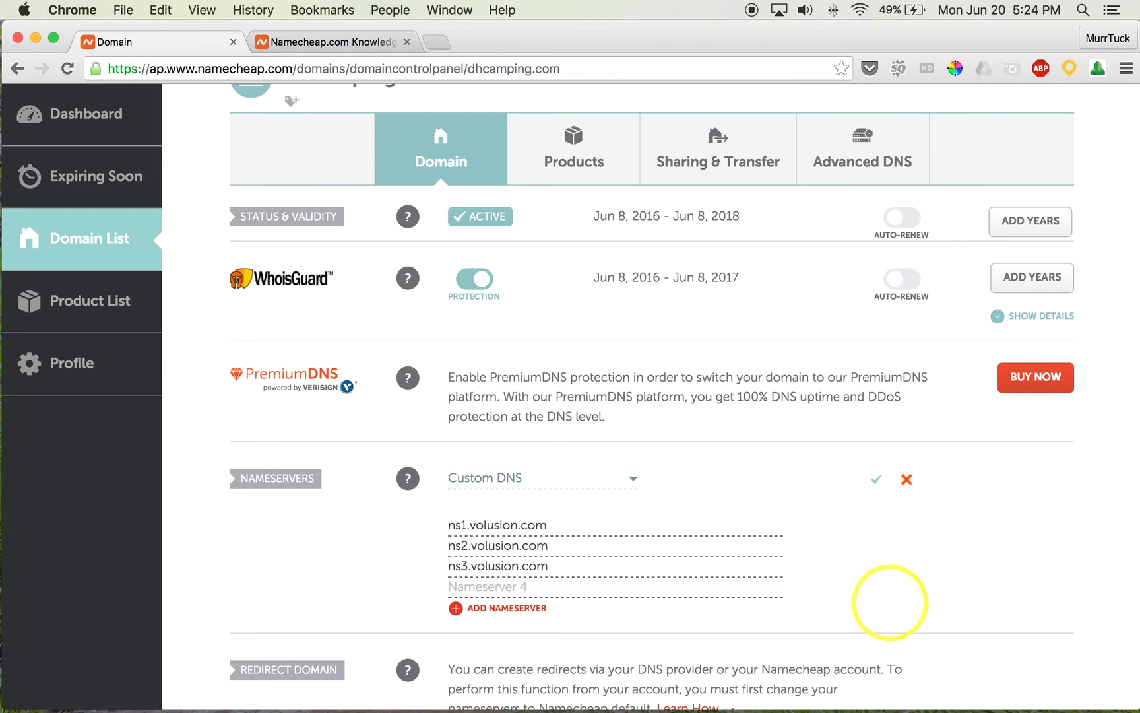
pyautogui.write('ns4.voulsion.com')
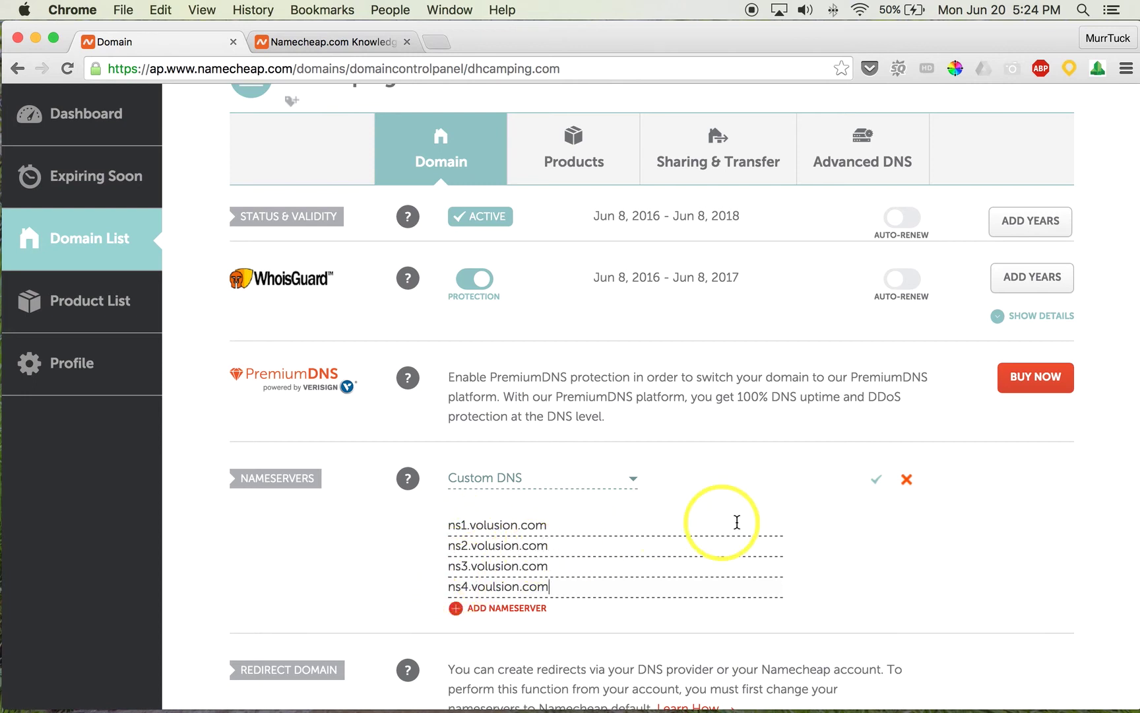
# - Save the Custom DNS list of four volusion nameservers with the green checkmark
pyautogui.click(876, 485)
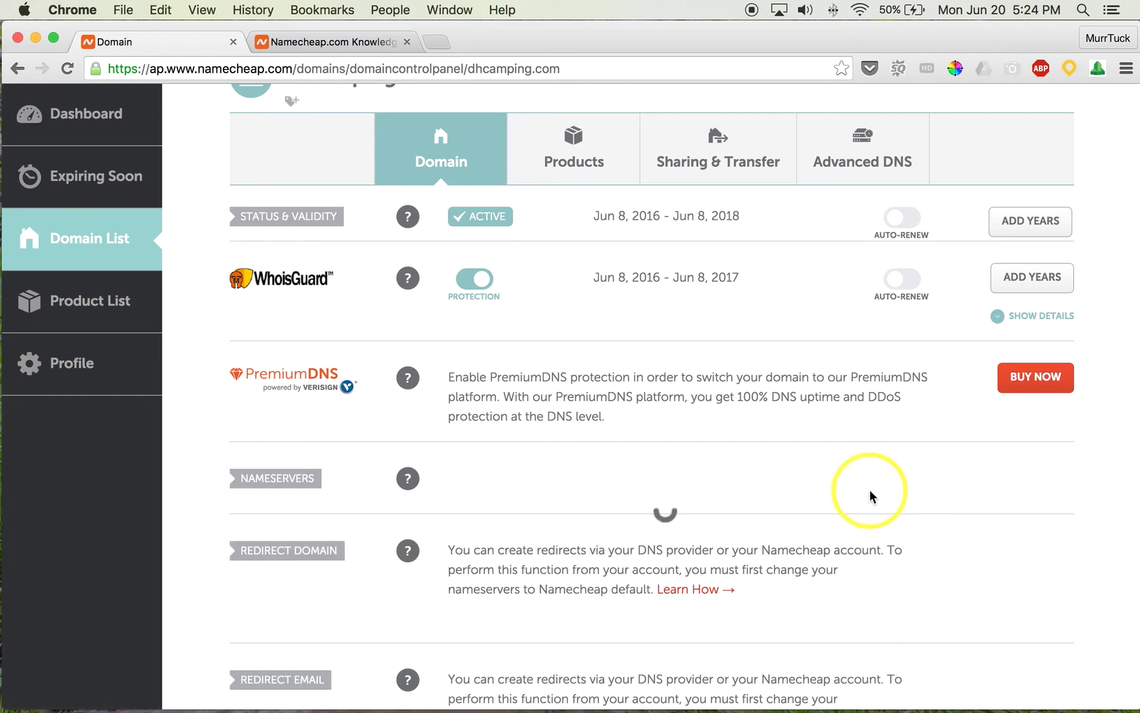